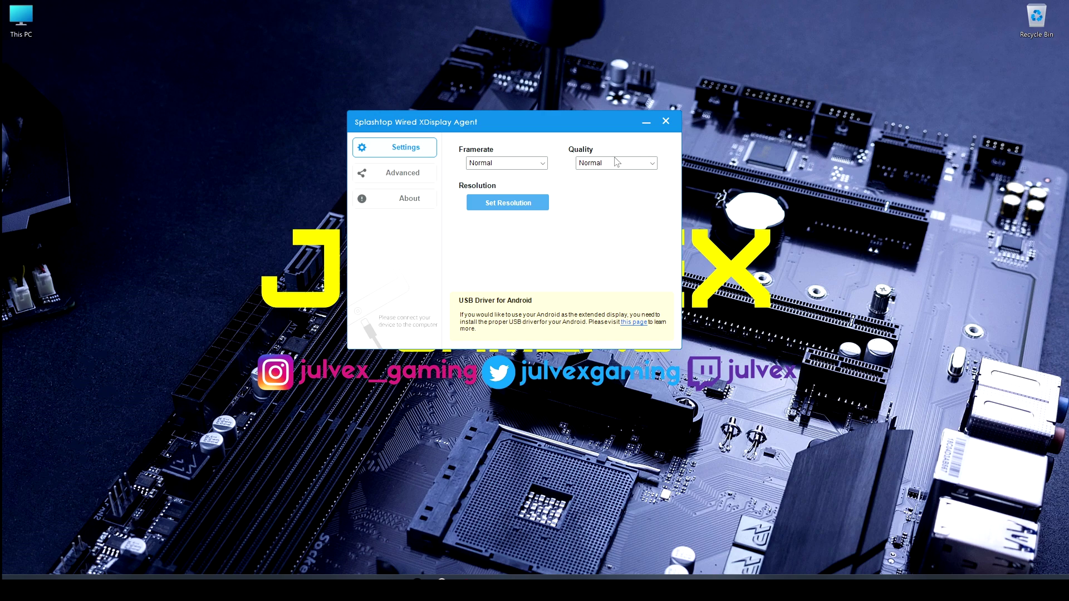
# Step: Leave the XDisplay Agent framerate and quality on Normal, then open Set Resolution
pyautogui.click(520, 165)
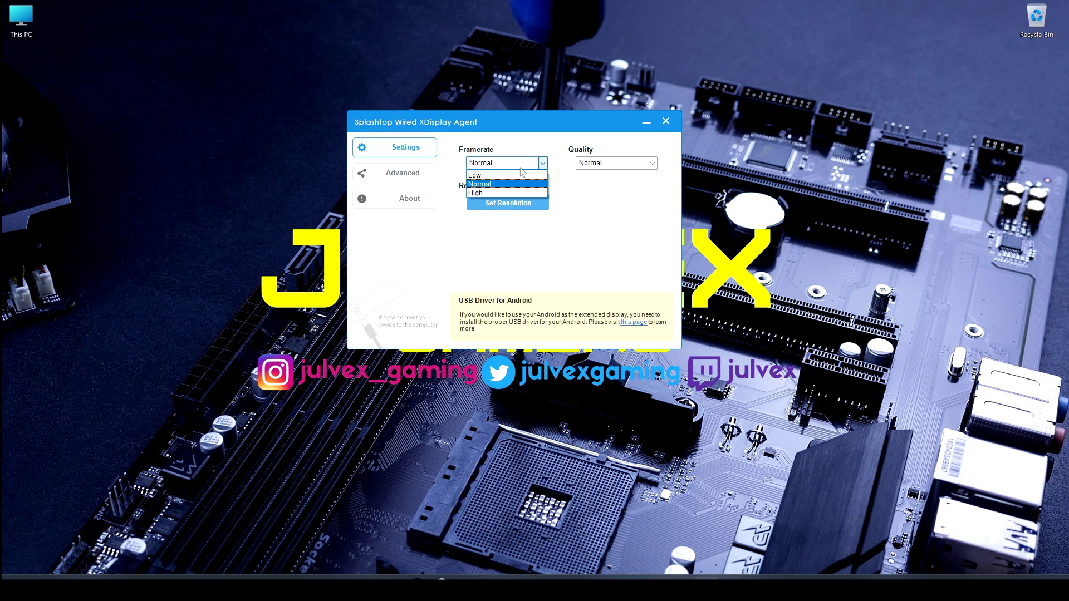
pyautogui.click(504, 184)
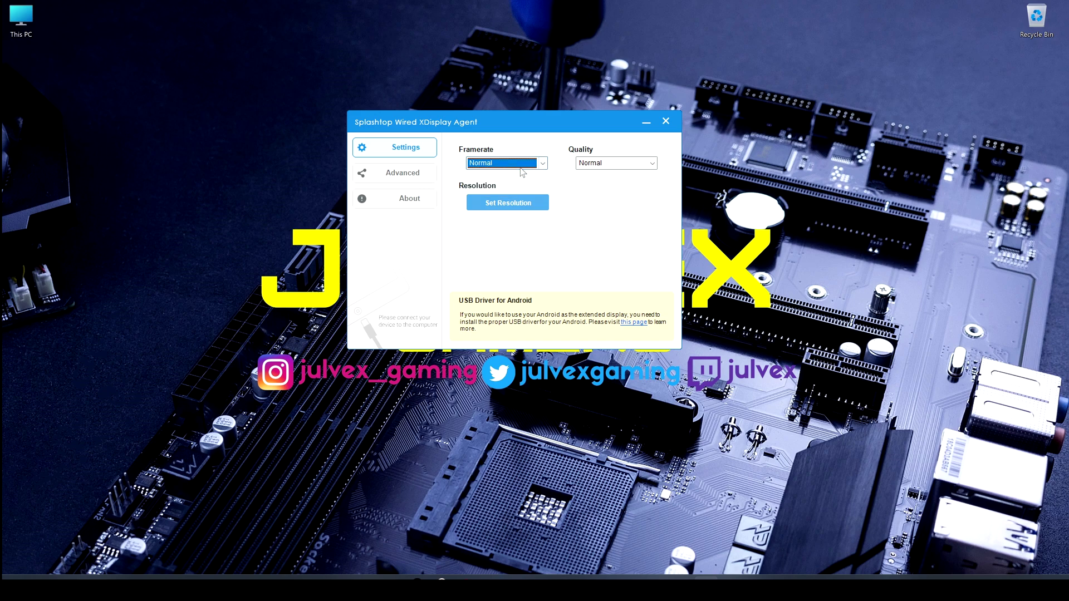
pyautogui.click(623, 164)
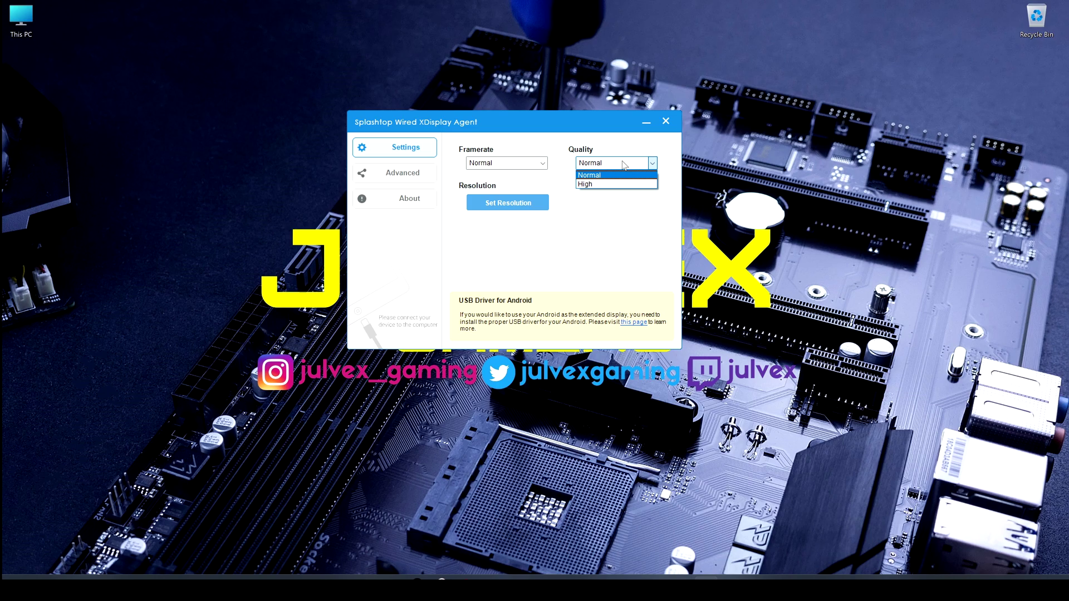
pyautogui.click(599, 249)
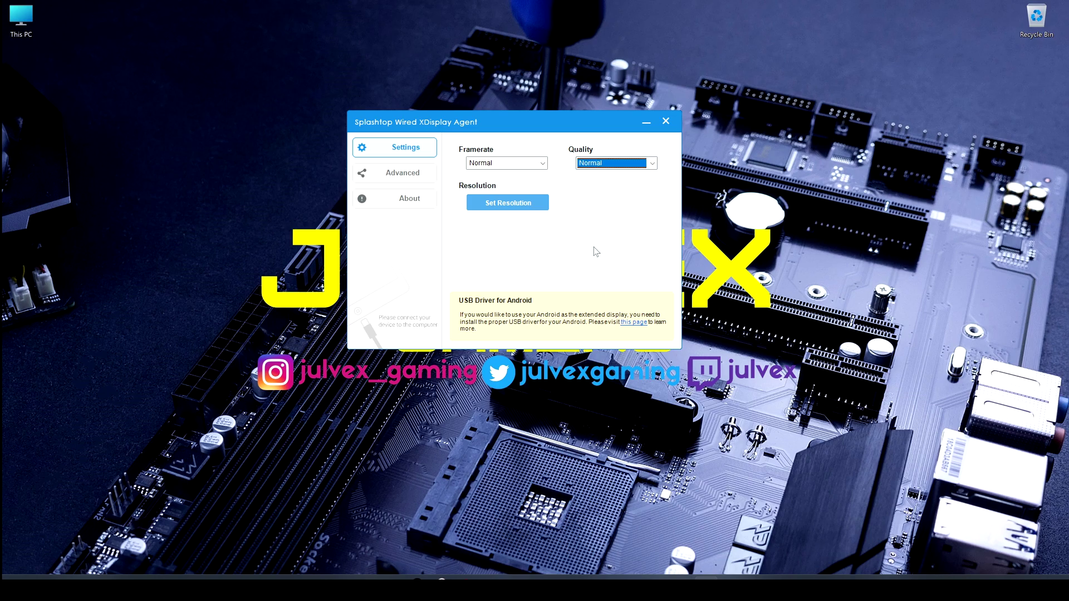
pyautogui.click(521, 204)
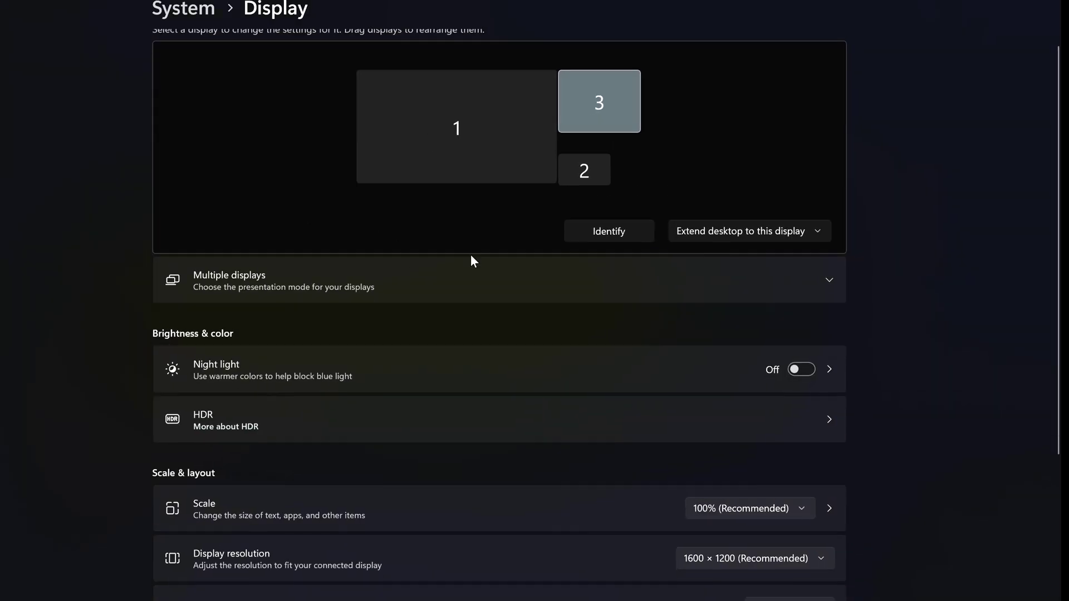
pyautogui.scroll(-5, 472, 257)
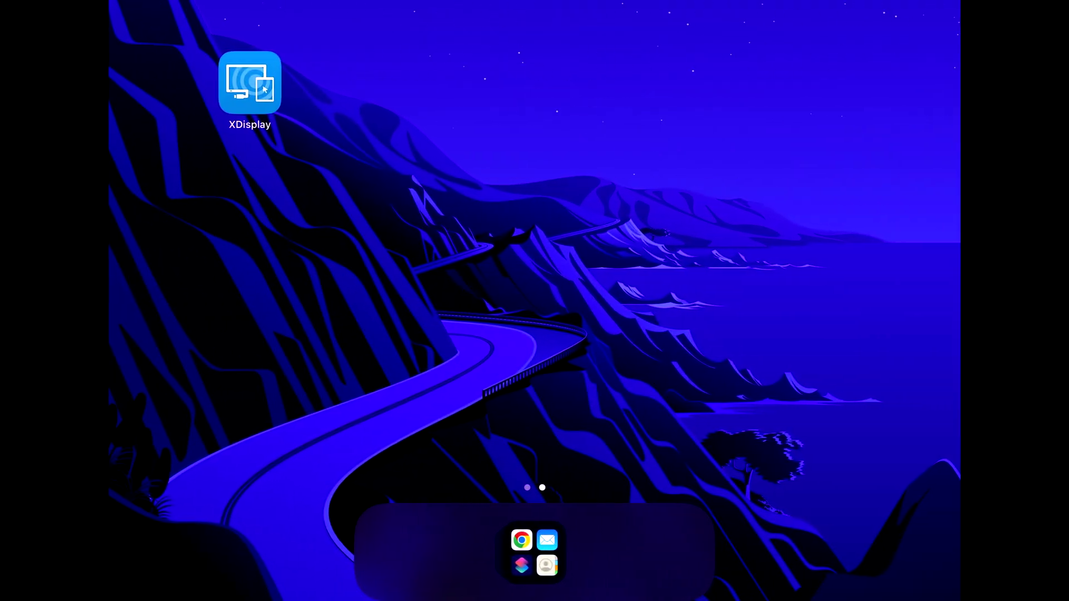
# Step: Launch the XDisplay app from the iPad home screen
pyautogui.click(249, 83)
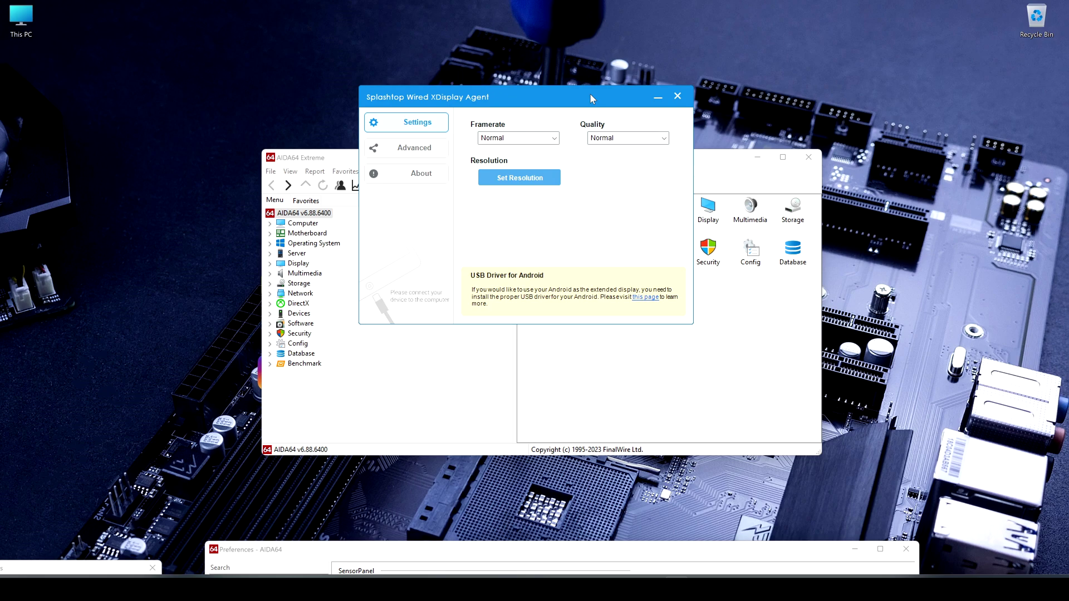
# Step: Bring the AIDA64 Extreme main window to the front
pyautogui.click(722, 163)
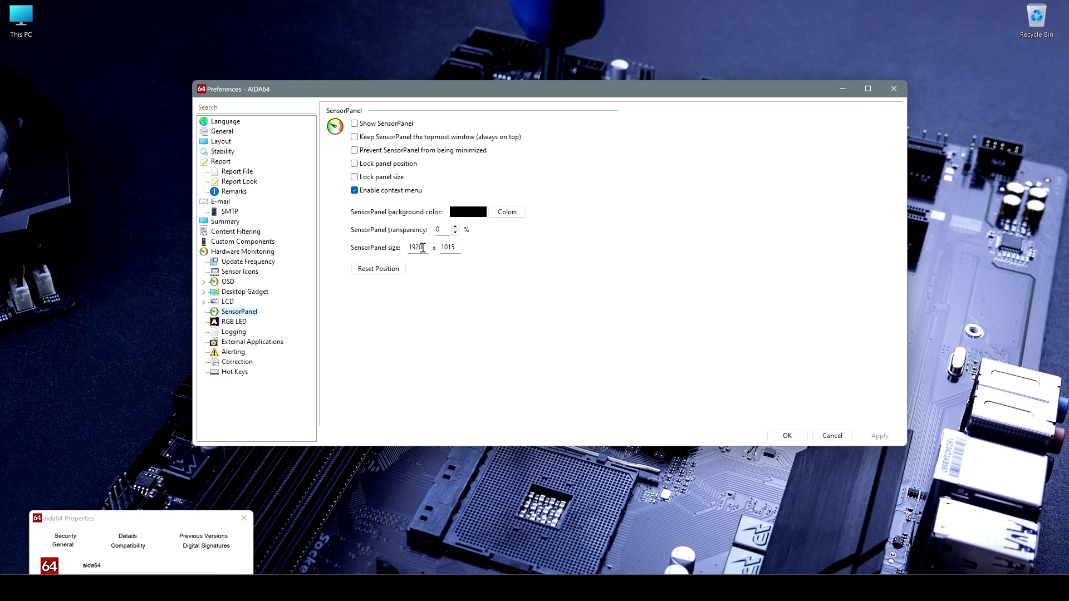
# Step: Change the SensorPanel height from 1015 to 1080 for a 1920 x 1080 panel
pyautogui.click(456, 246)
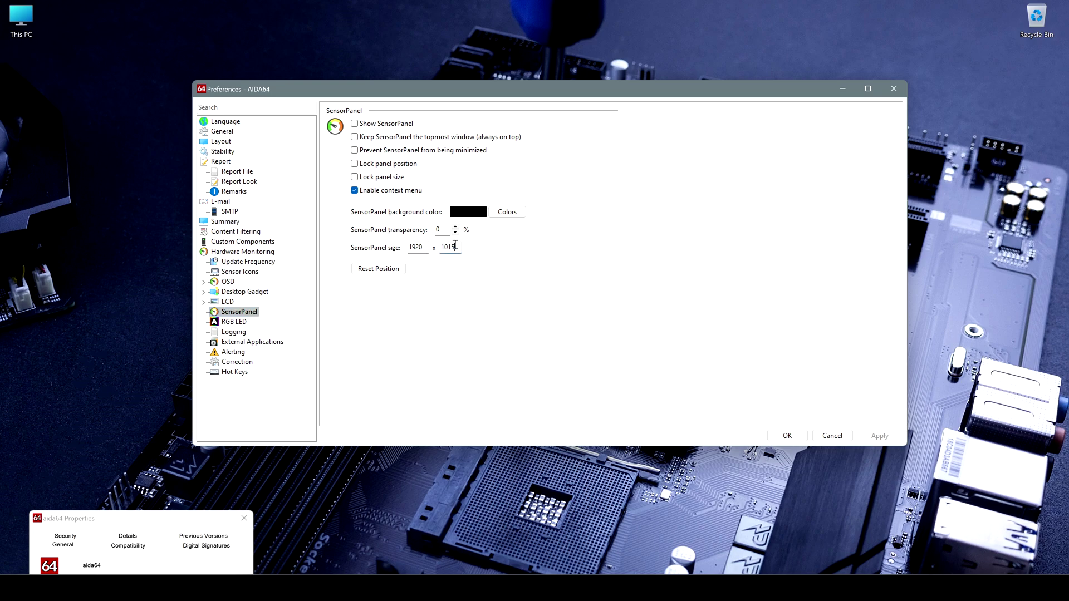
pyautogui.press('BackSpace')
pyautogui.press('BackSpace')
pyautogui.write('80')
# Step: Apply the new panel size, then open aida64.exe's Compatibility high DPI settings
pyautogui.click(880, 436)
pyautogui.click(797, 439)
pyautogui.moveTo(190, 524); pyautogui.dragTo(530, 134)
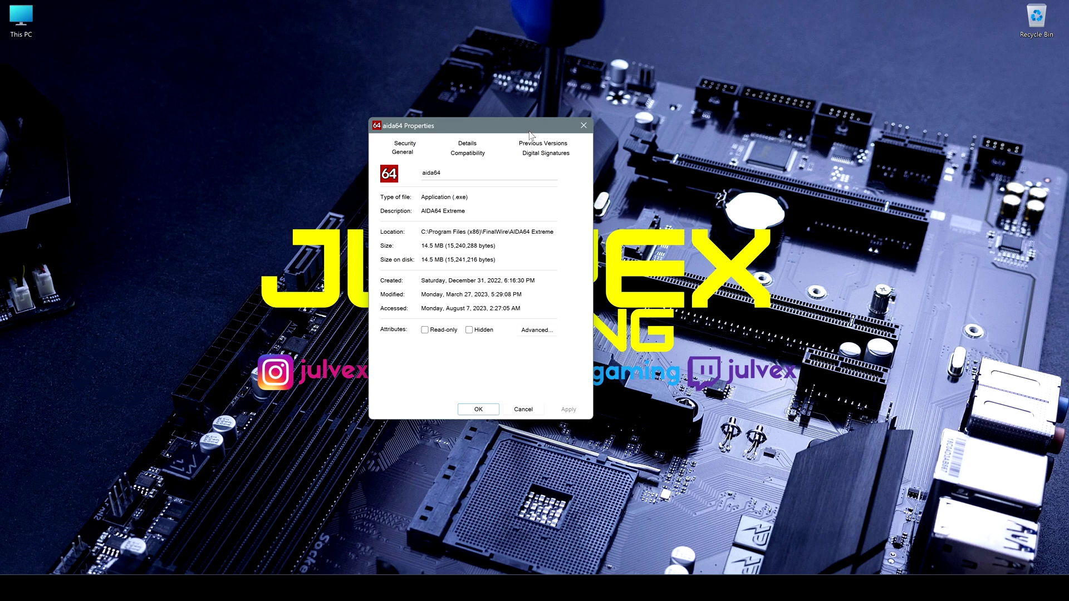
pyautogui.click(479, 153)
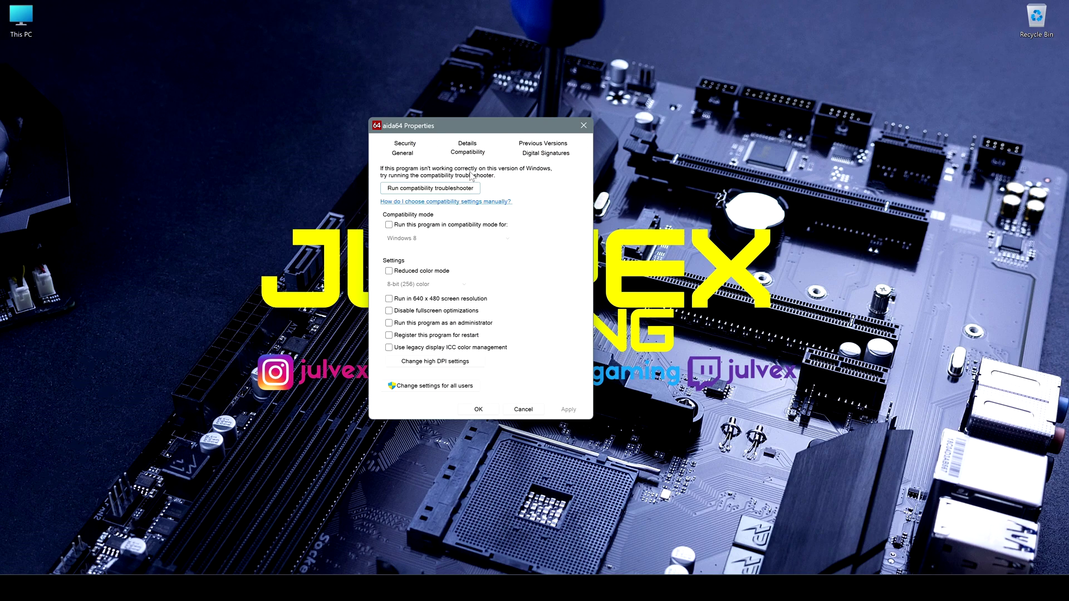
pyautogui.click(435, 362)
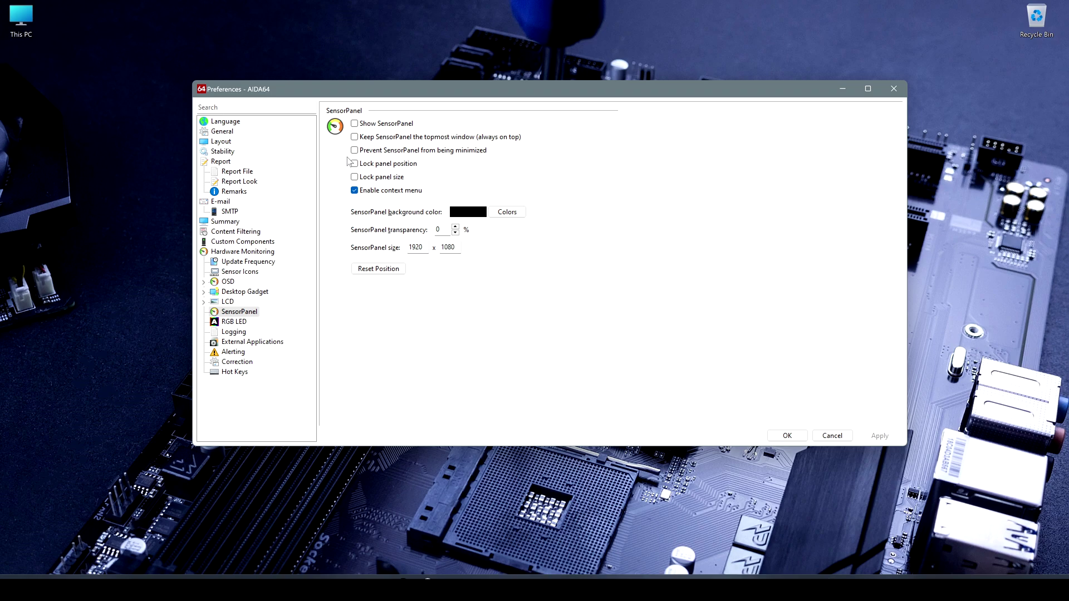
# Step: Enable Show SensorPanel and set the FPS item to the RTSS FPS reading
pyautogui.click(355, 124)
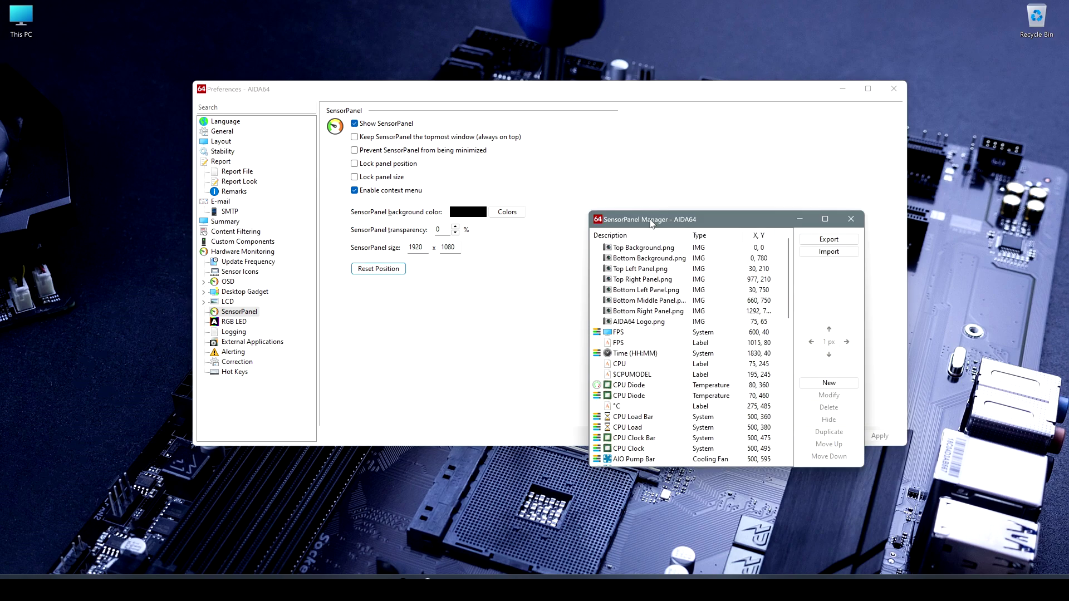
pyautogui.moveTo(653, 224); pyautogui.dragTo(593, 233)
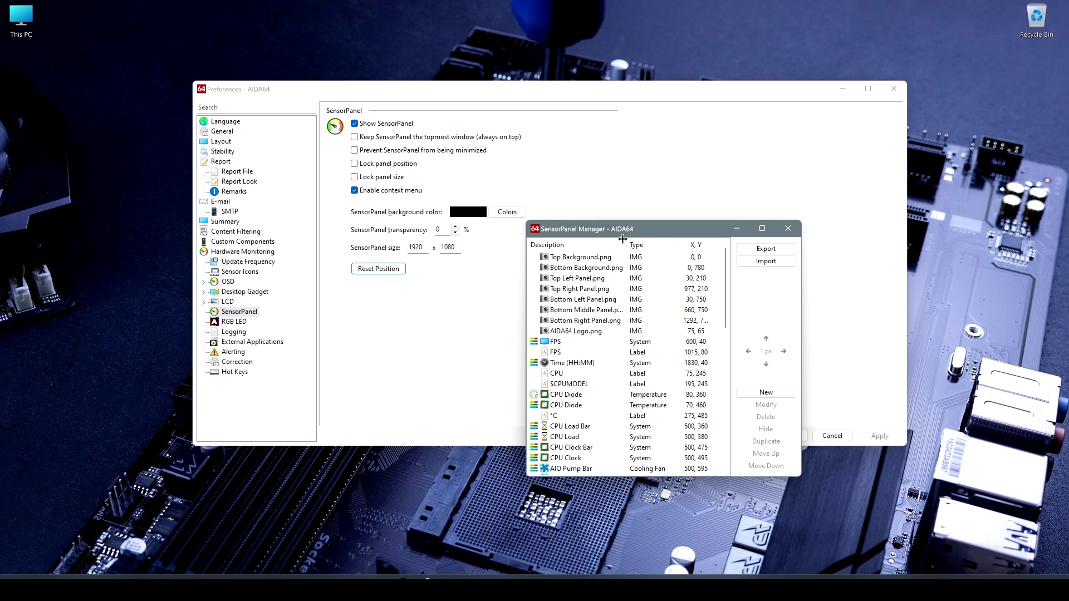
pyautogui.click(564, 345)
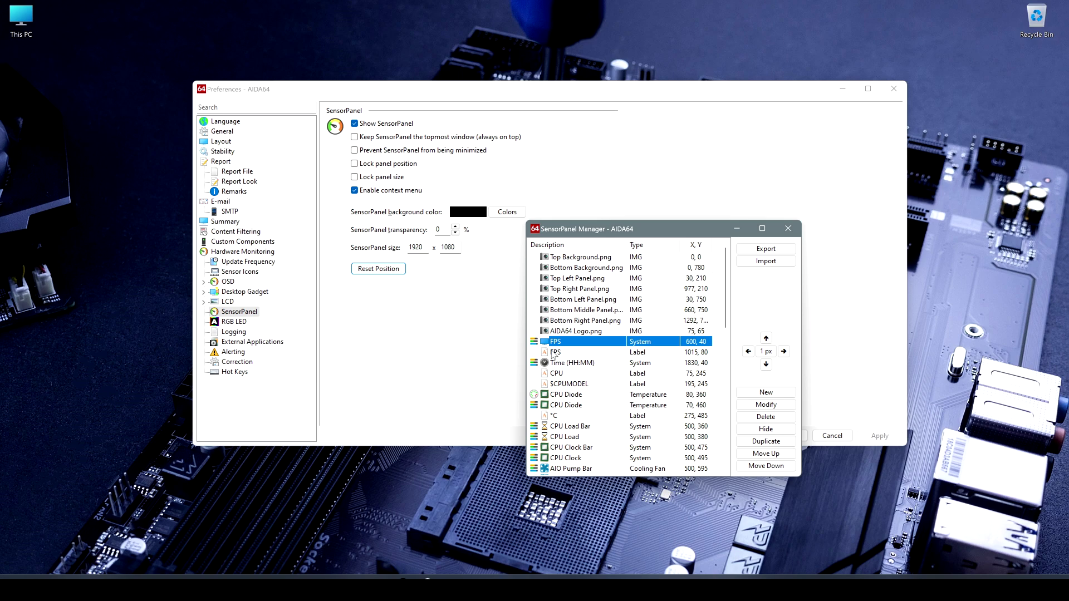
pyautogui.click(783, 405)
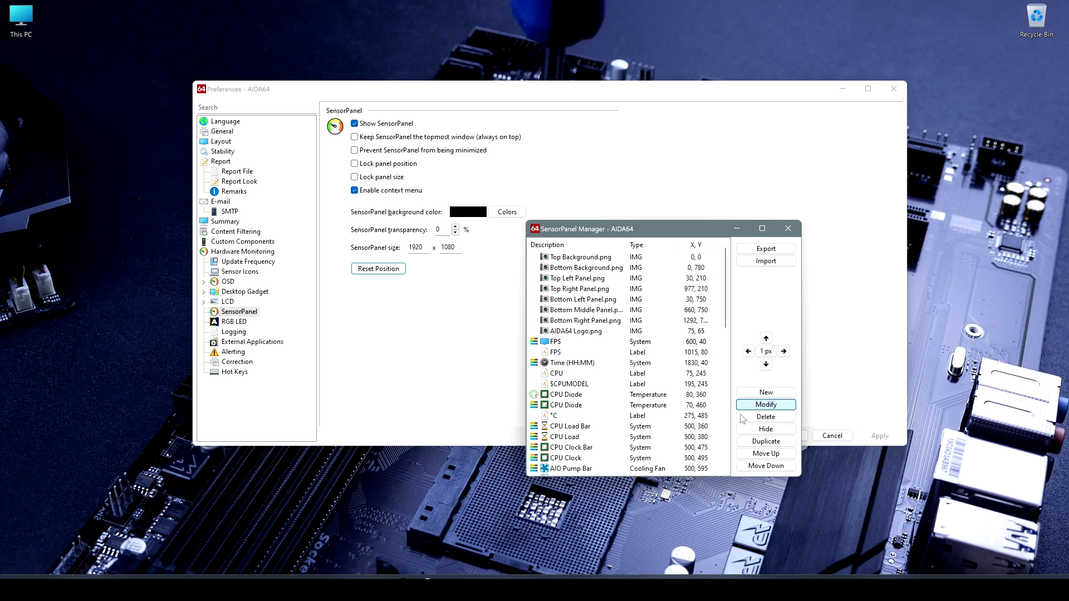
pyautogui.click(437, 308)
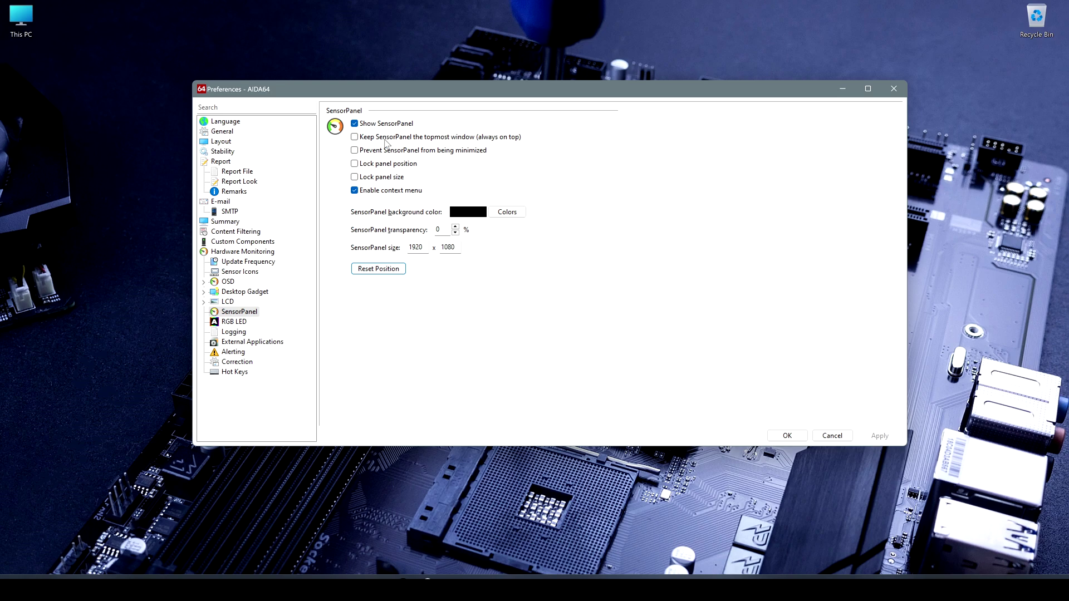
# Step: Lock SensorPanel size and position, prevent minimizing, keep it topmost, and apply
pyautogui.click(399, 154)
pyautogui.click(399, 154)
pyautogui.click(386, 179)
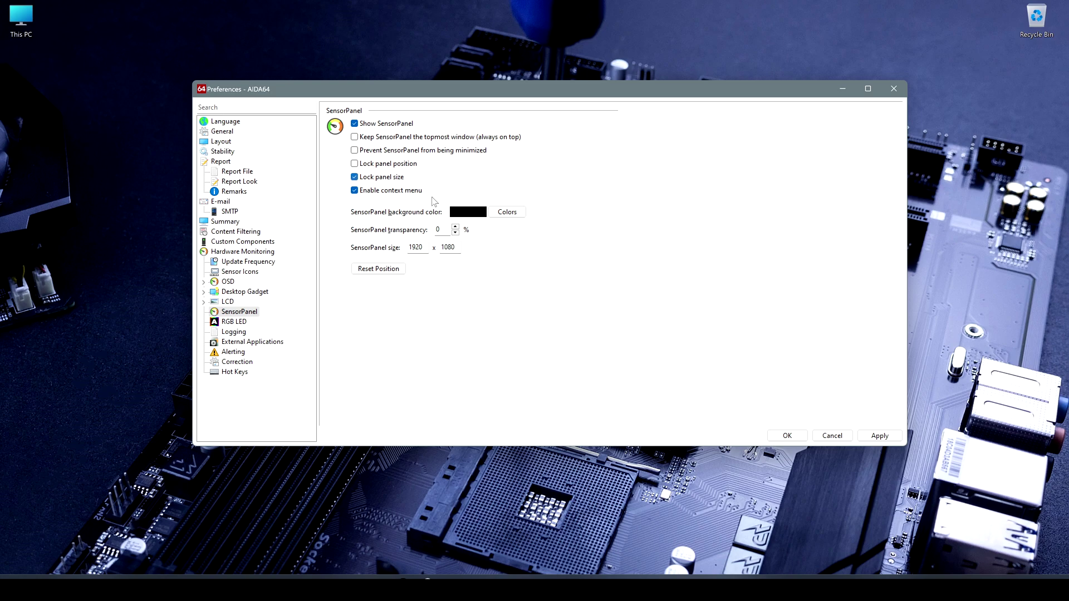
pyautogui.click(879, 436)
pyautogui.click(370, 165)
pyautogui.click(879, 438)
pyautogui.click(370, 151)
pyautogui.click(372, 137)
pyautogui.click(879, 435)
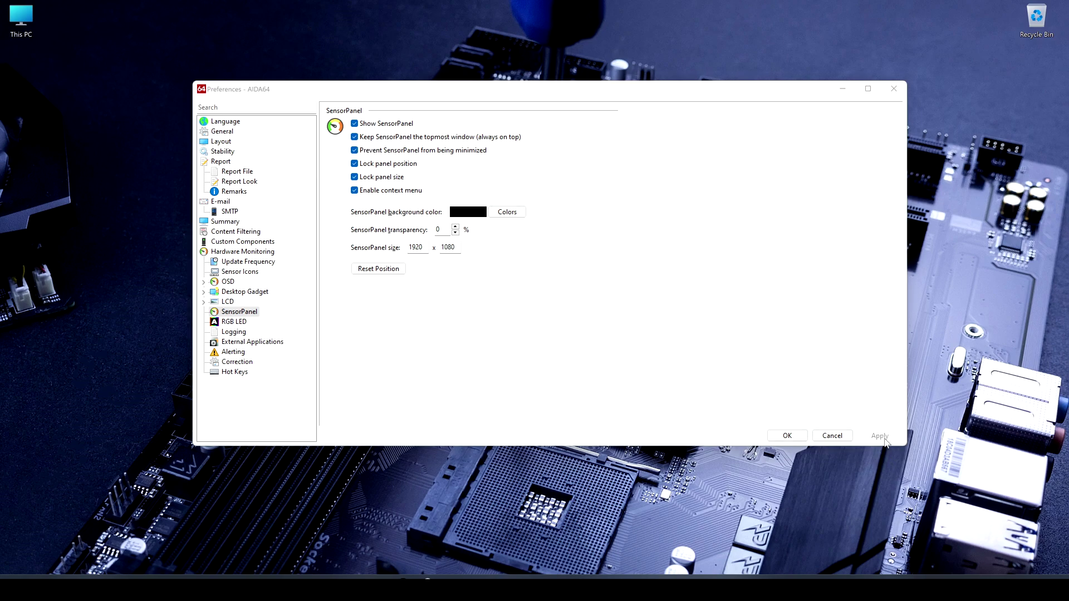